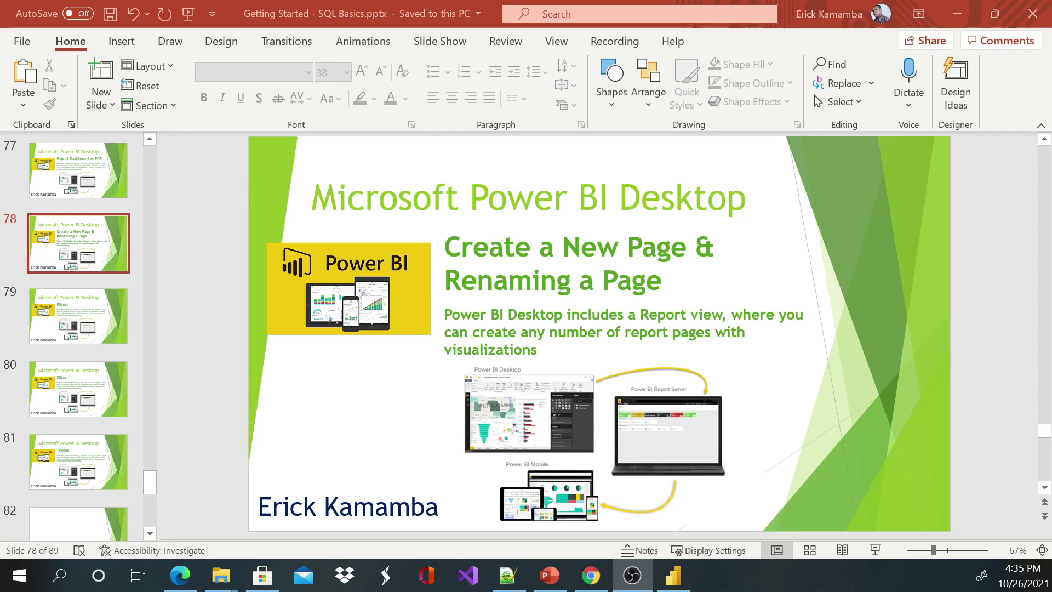
Change the slide title to 'Rename a Page' and switch over to Power BI Desktop.
key(ctrl+y)
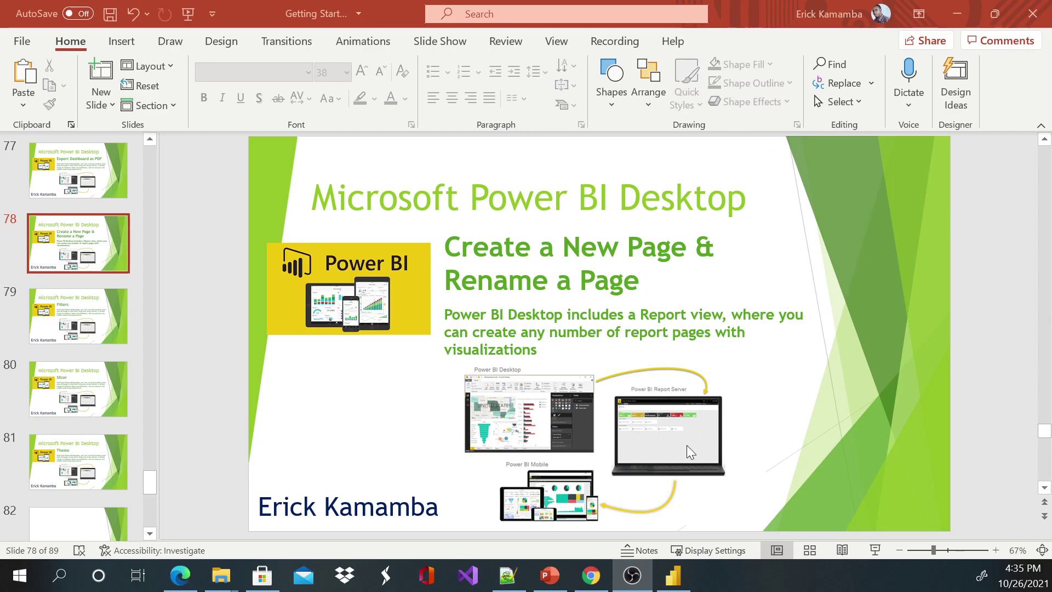
click(679, 574)
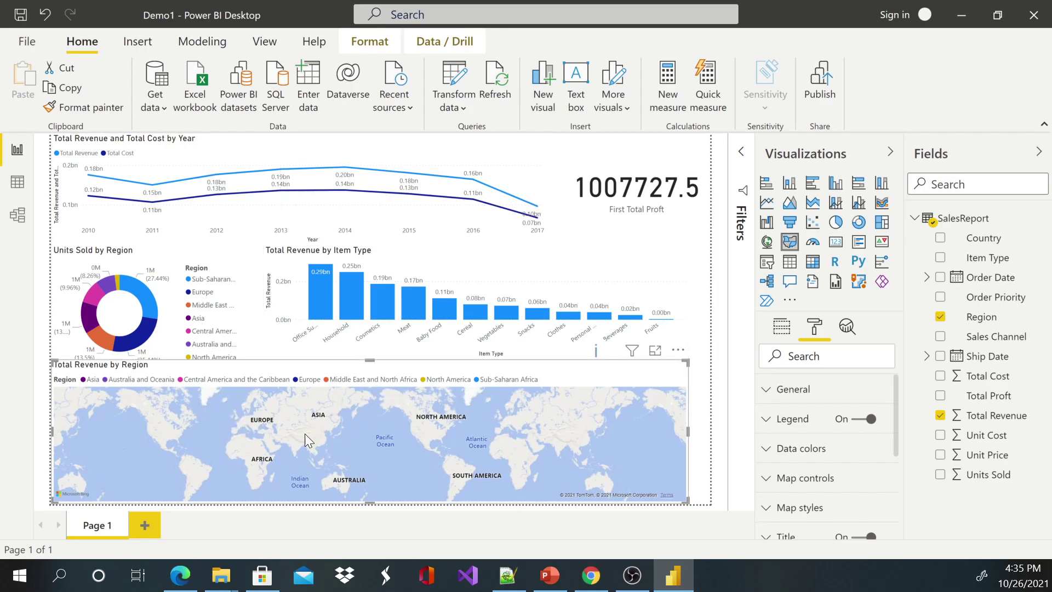
drag(305, 433, 288, 436)
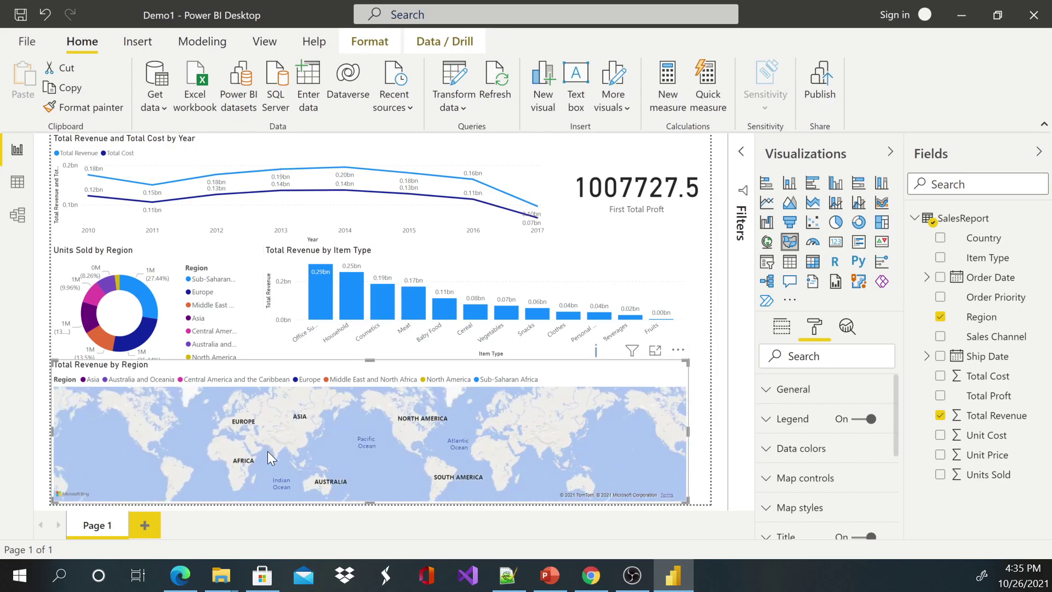
scroll(268, 452, up, 3)
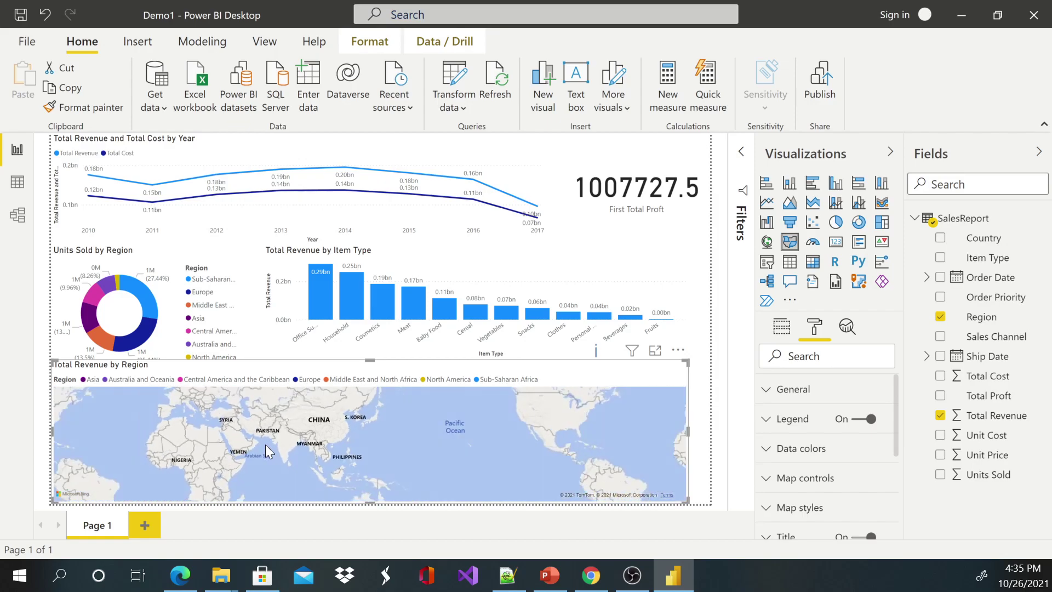
scroll(265, 445, down, 3)
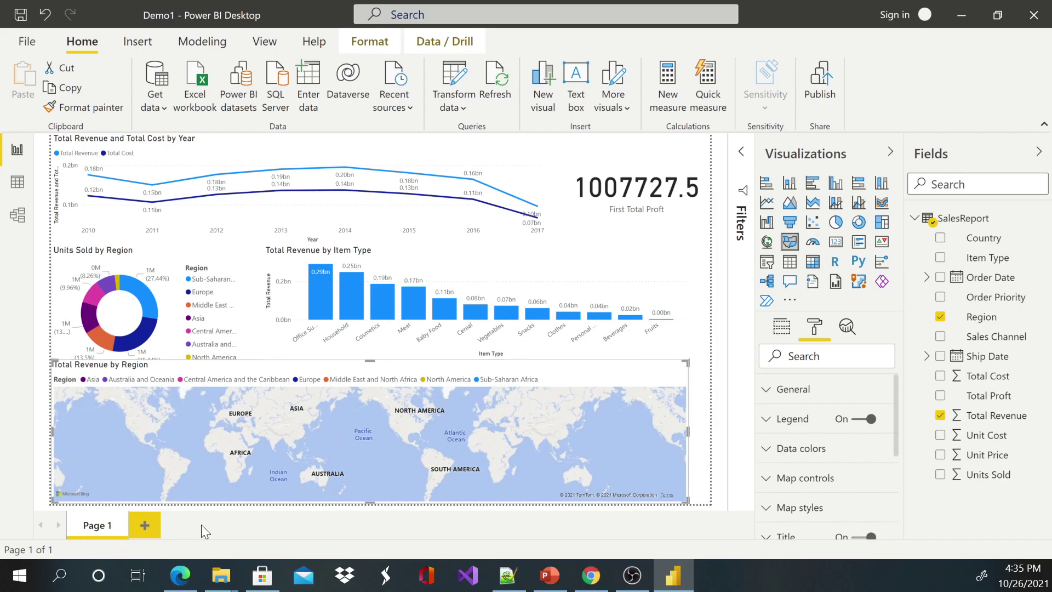
Rename the Page 1 tab to 'Dashboard'.
right_click(96, 529)
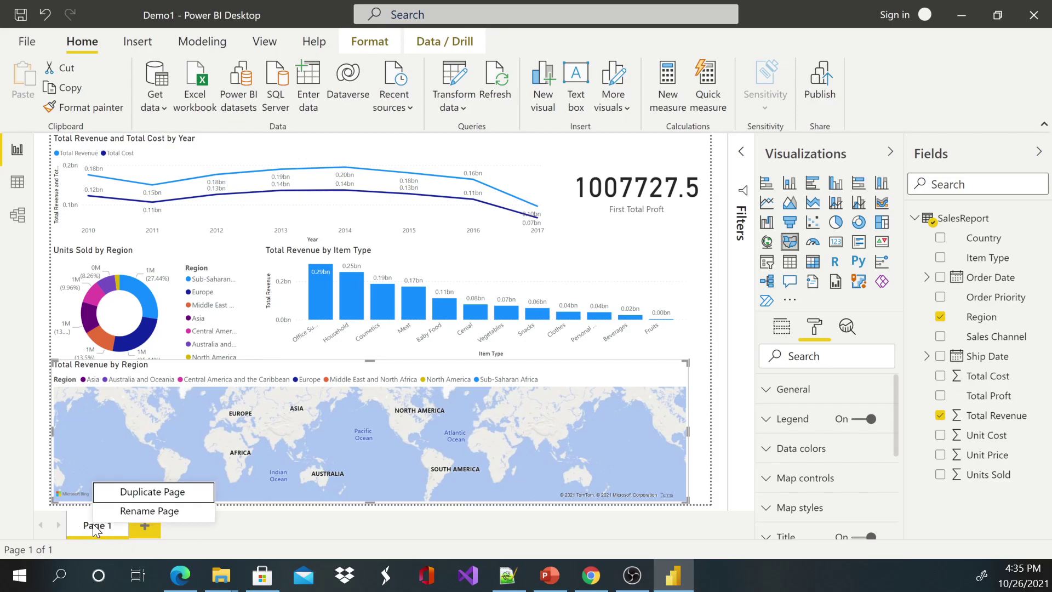
click(138, 511)
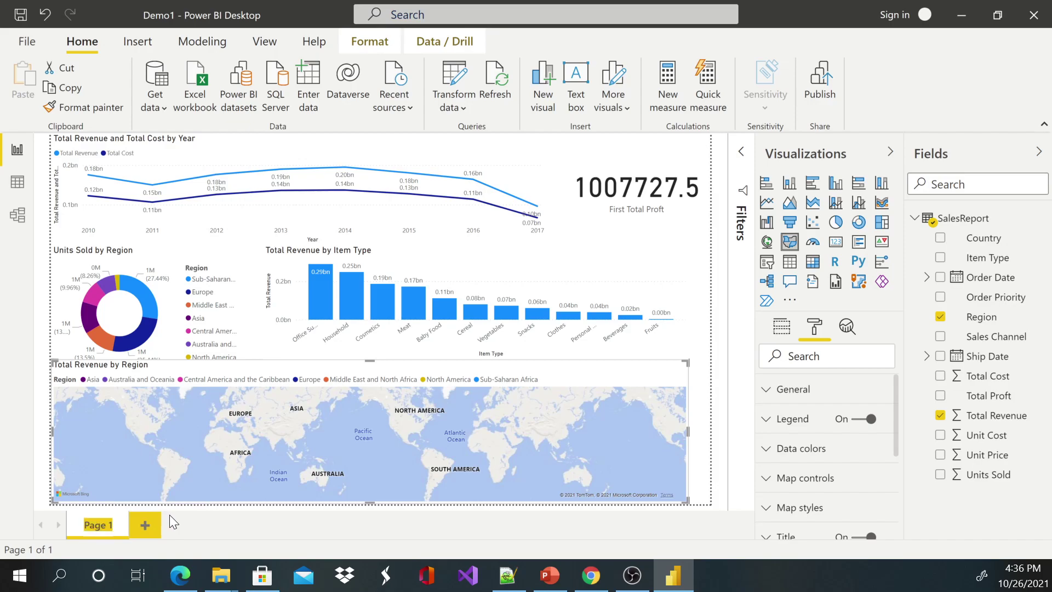
text(Da)
text(shboa)
text(rd)
key(Return)
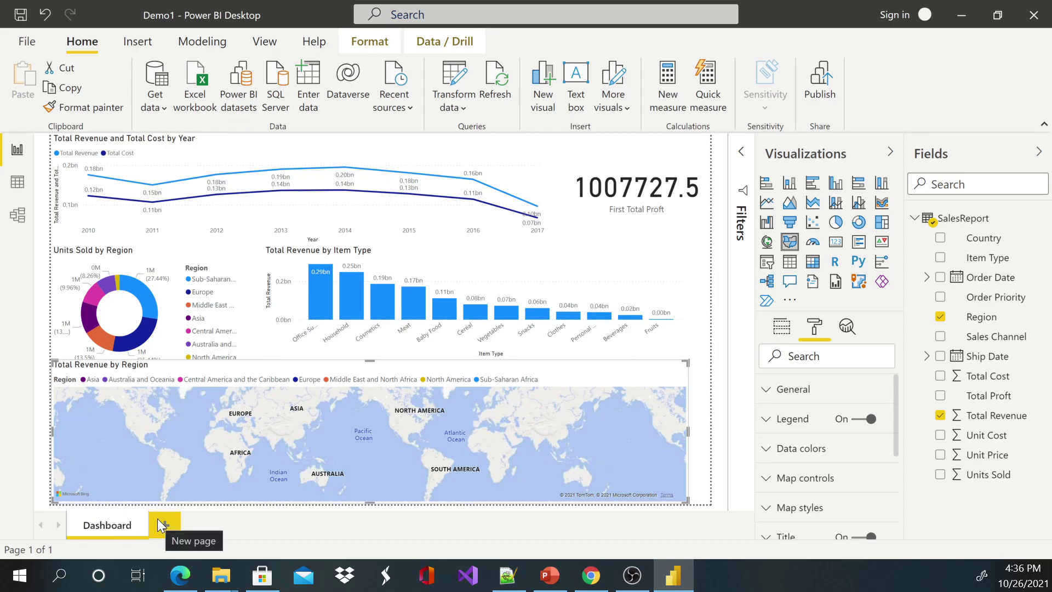
Duplicate the Dashboard page.
right_click(137, 526)
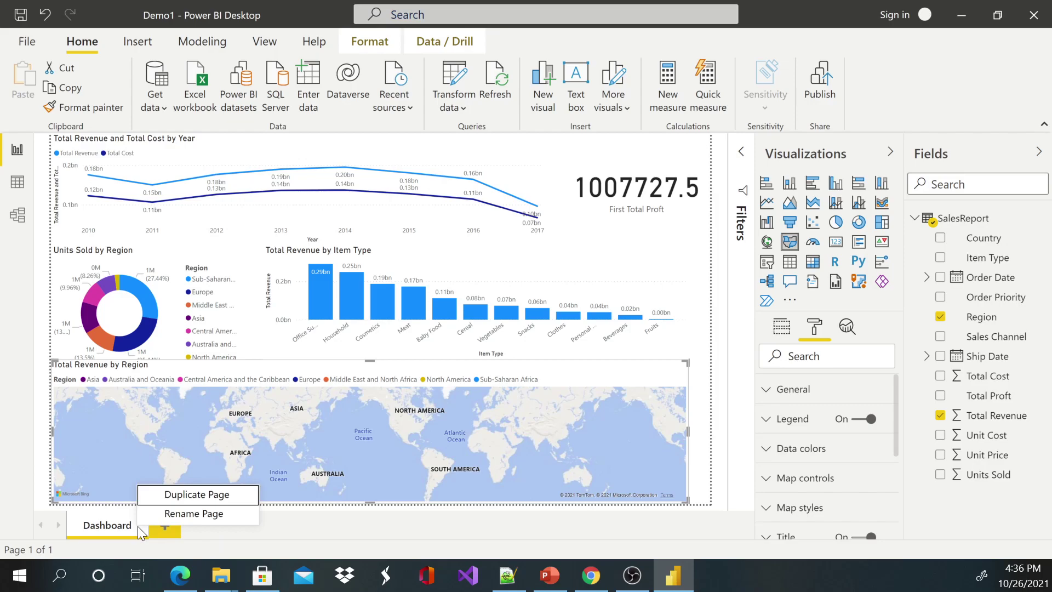
click(175, 495)
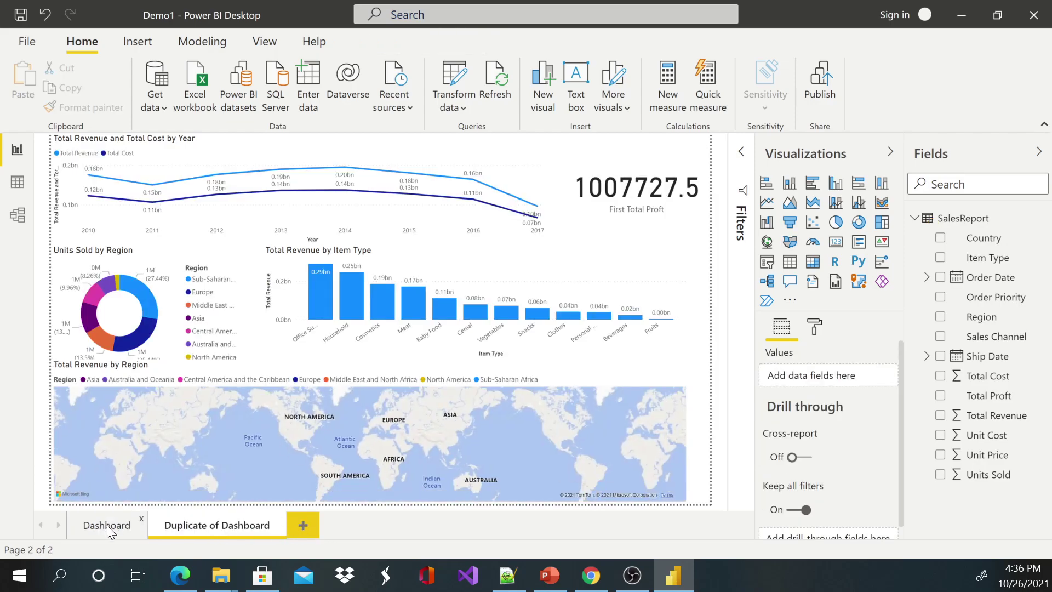
click(131, 525)
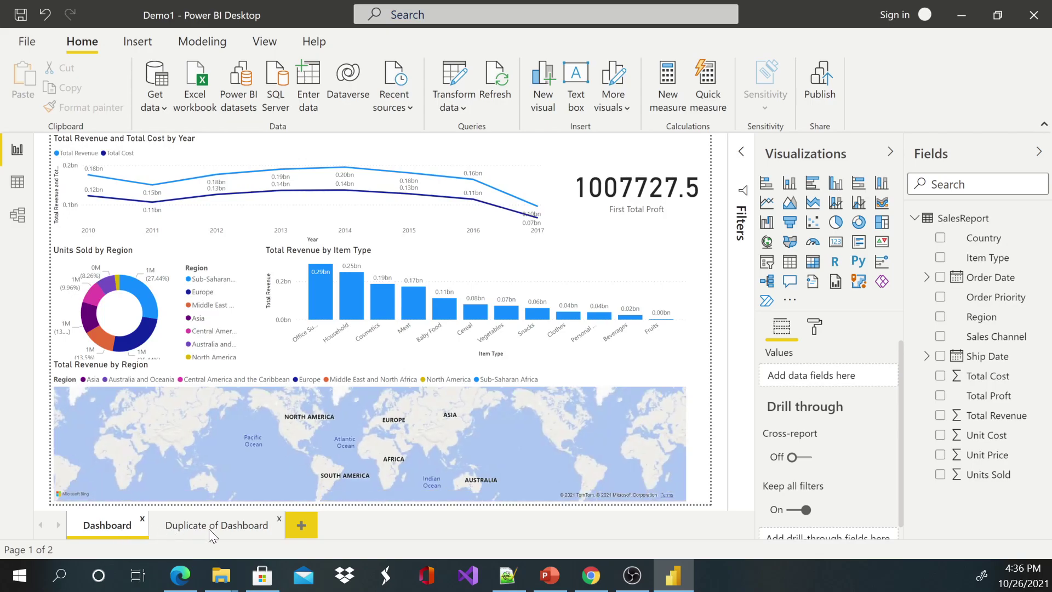
Rename the duplicated page to 'Maps'.
click(212, 526)
right_click(219, 526)
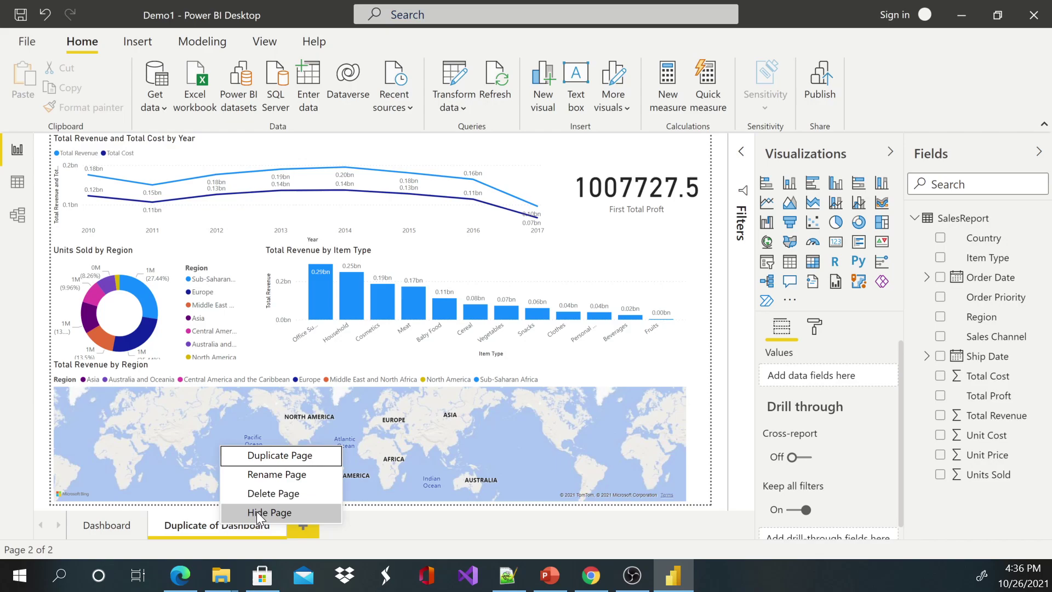
click(280, 475)
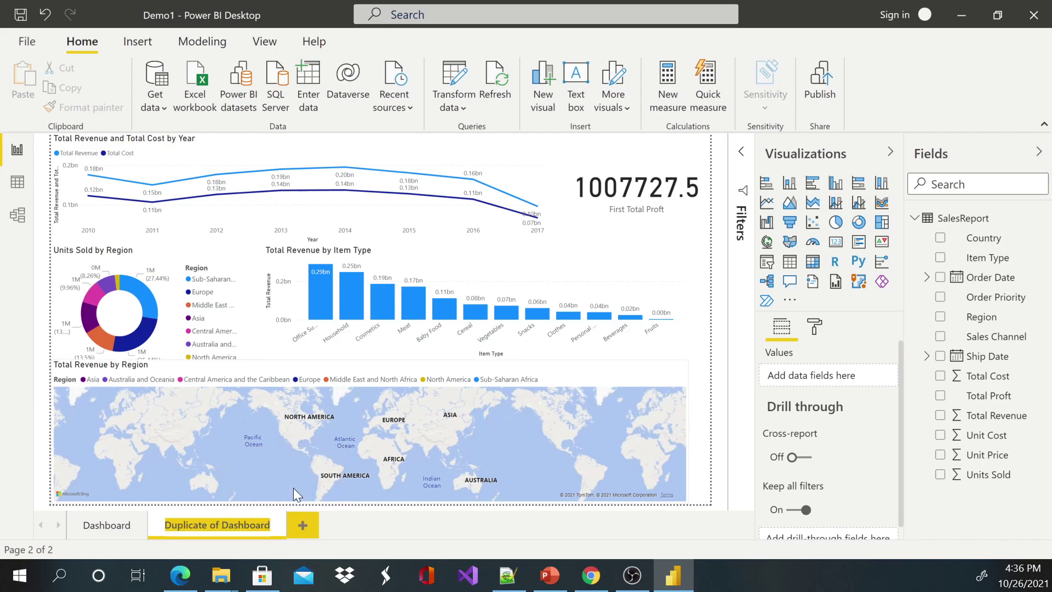
text(Maps)
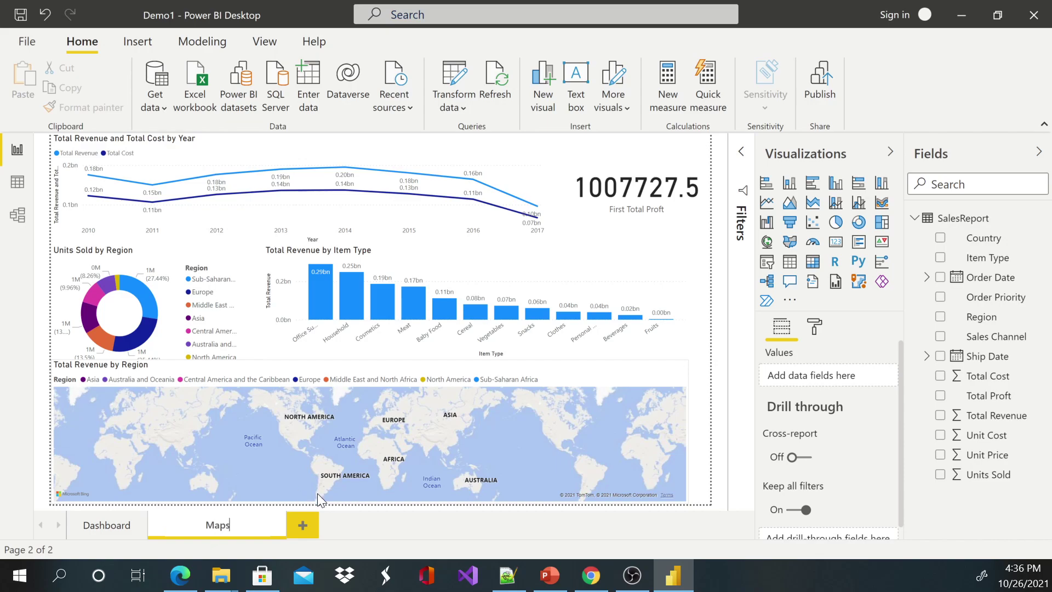
click(367, 516)
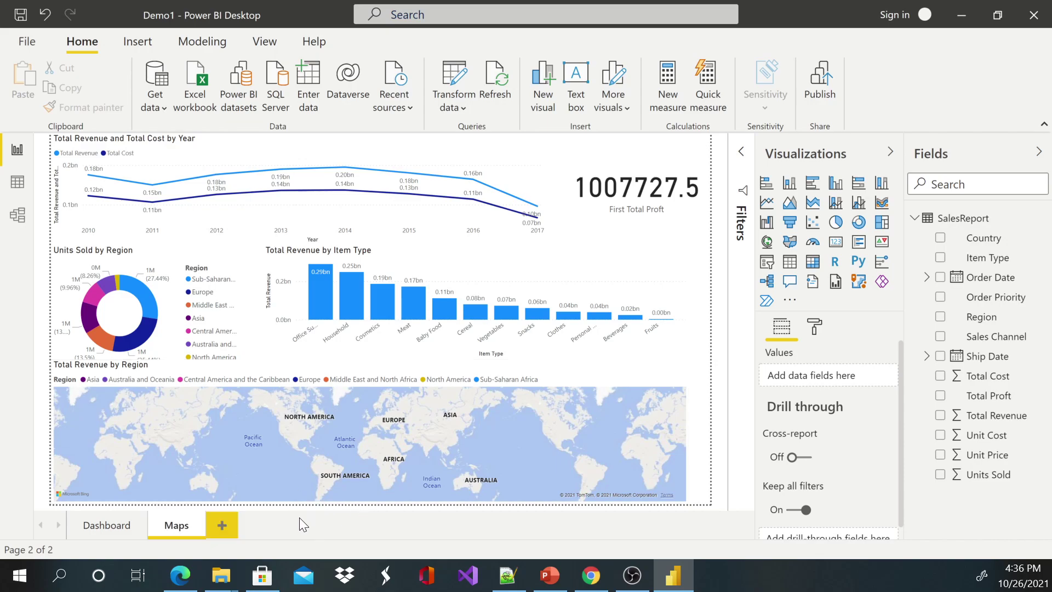
Delete the Total Revenue by Region map from the Dashboard page.
click(109, 527)
click(285, 422)
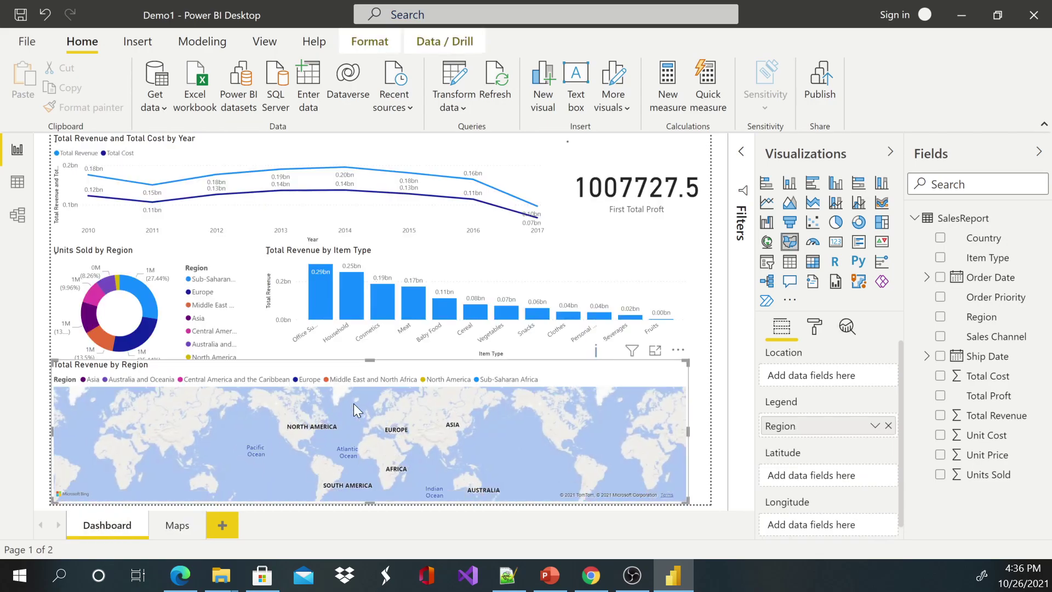
key(Delete)
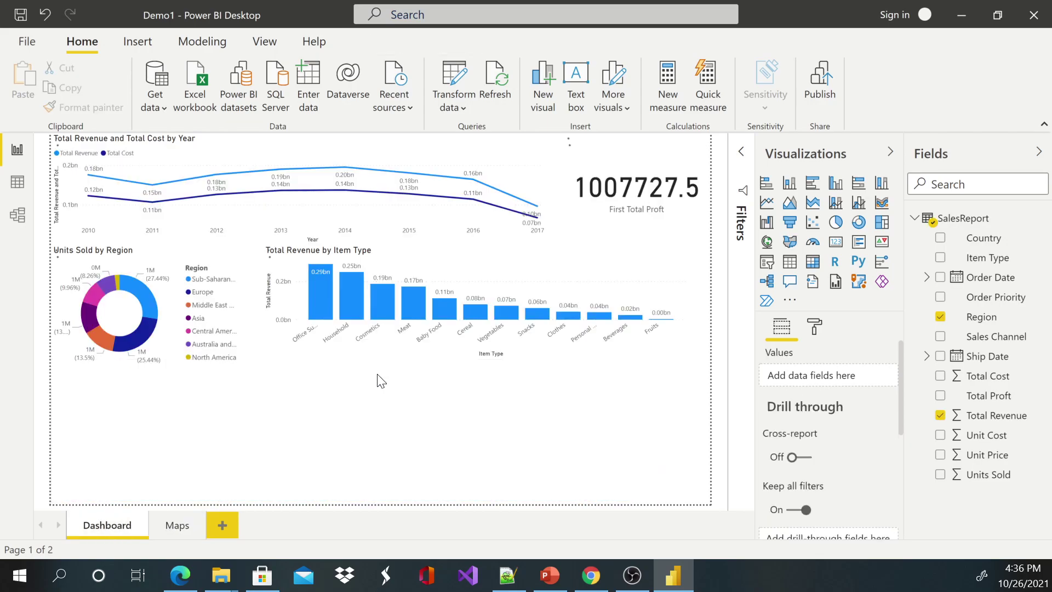
Stretch the Units Sold by Region donut and Total Revenue by Item Type chart down into the freed space.
click(241, 368)
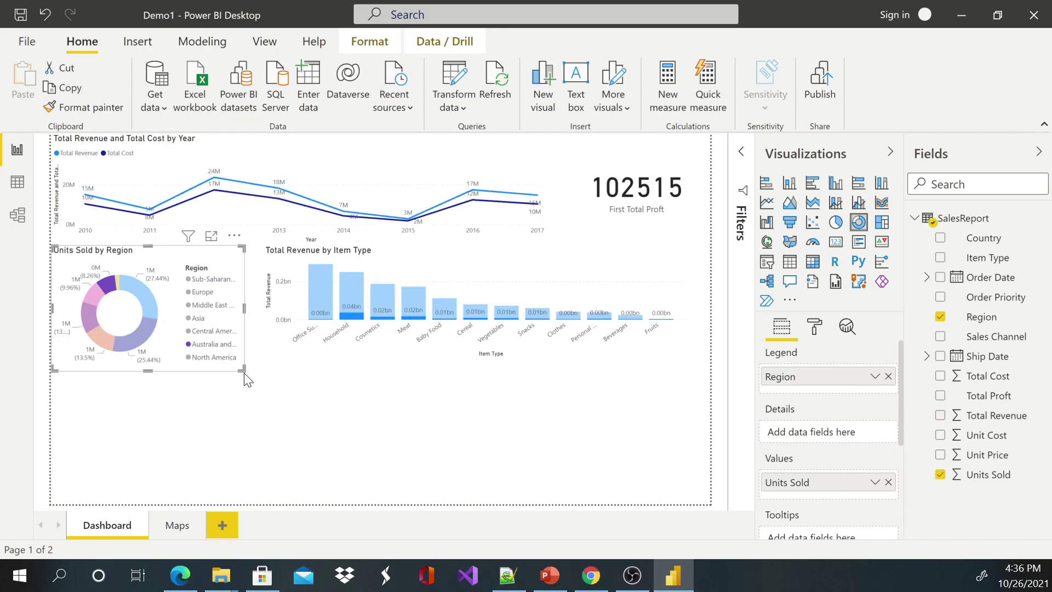
drag(243, 374, 258, 486)
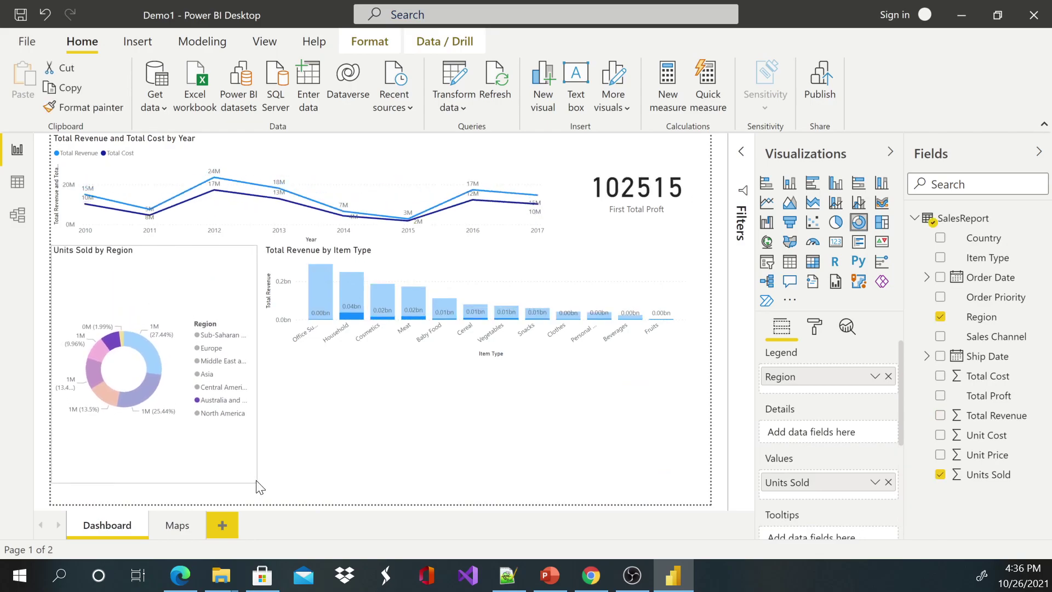
click(397, 353)
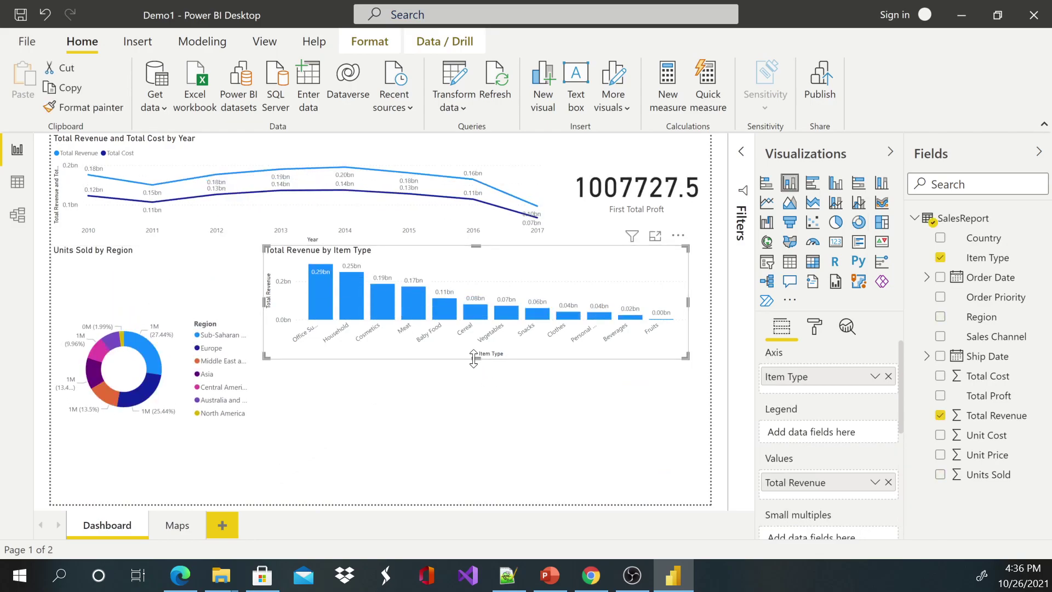
drag(476, 358, 485, 482)
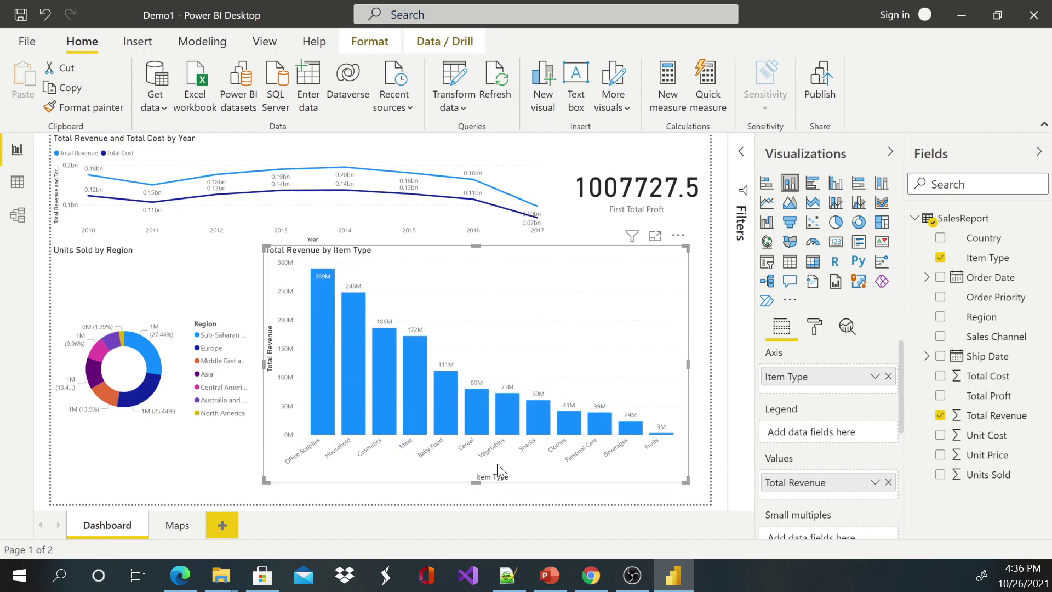
click(212, 387)
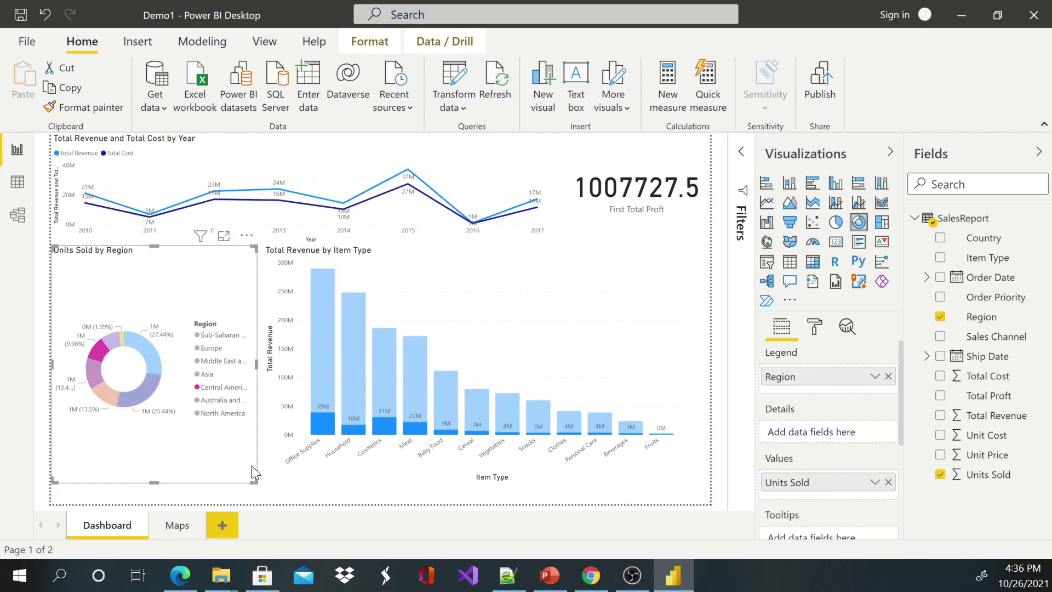
click(478, 385)
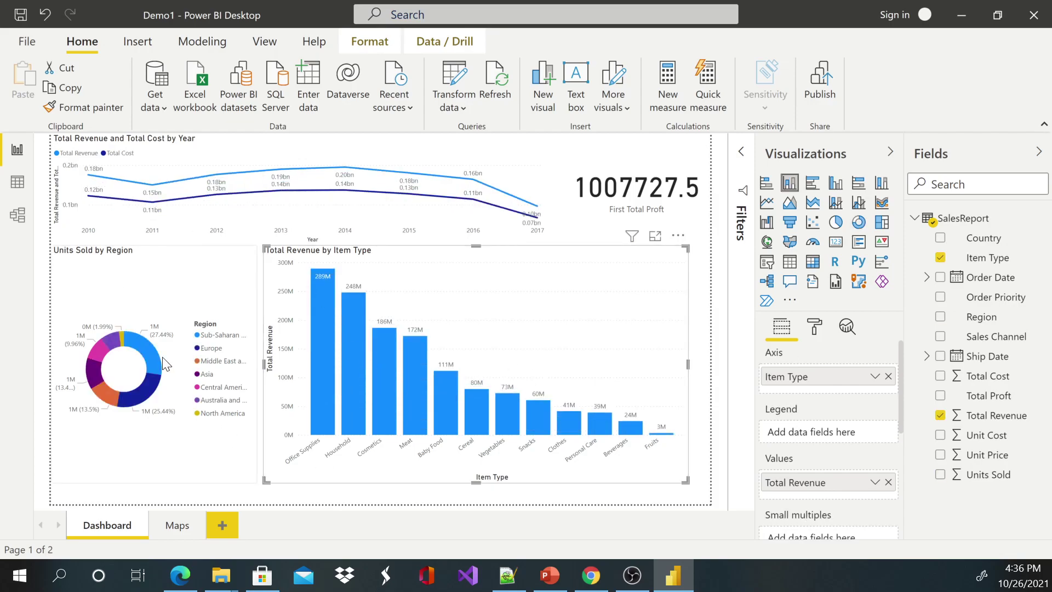
On the Maps page, delete the revenue and cost line chart and the profit card.
click(177, 525)
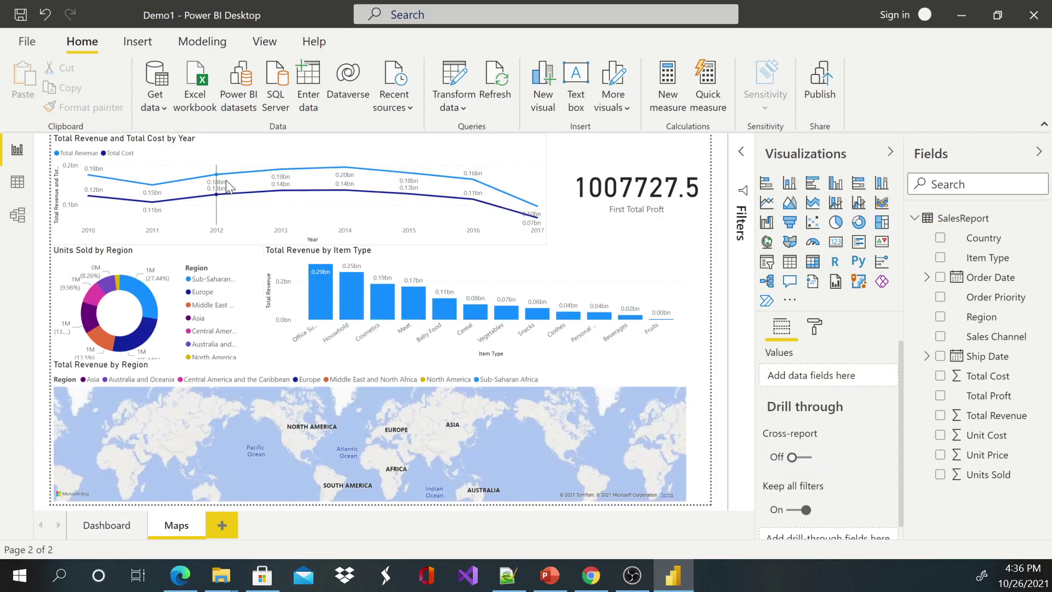
click(283, 180)
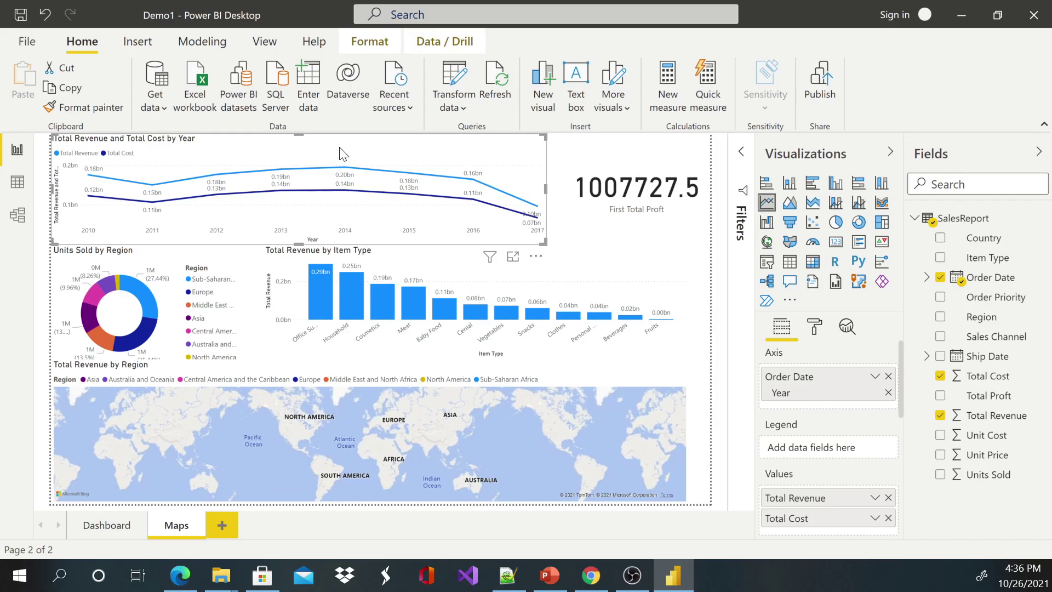
key(Delete)
click(646, 155)
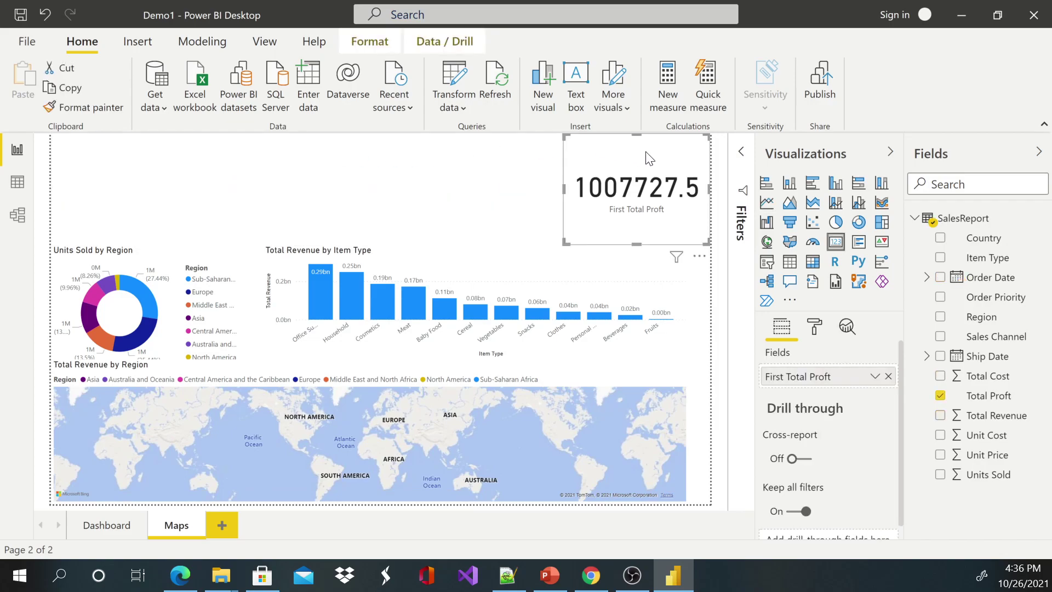
key(Delete)
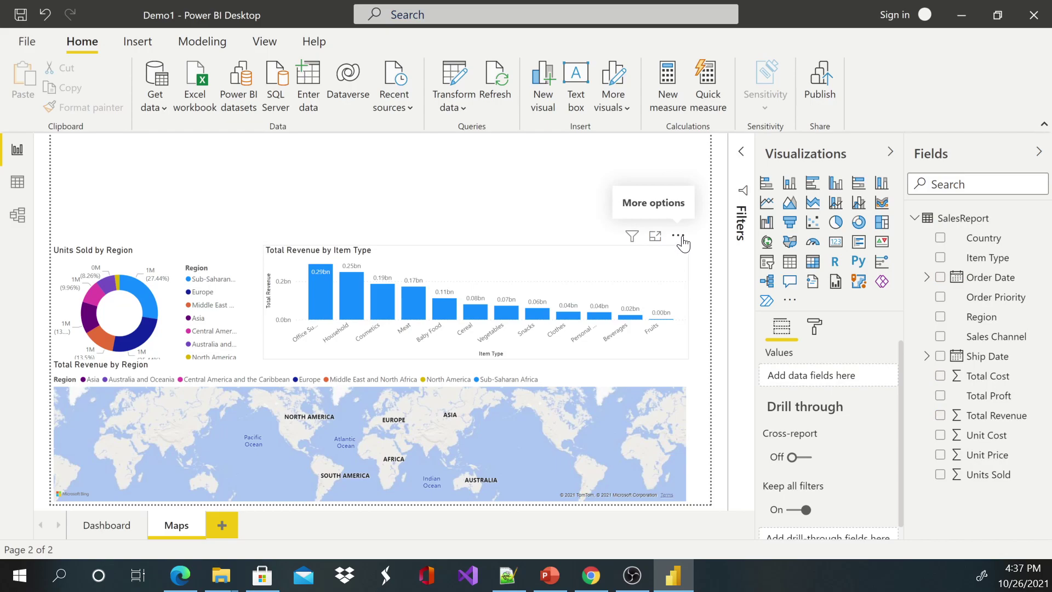
Remove the Total Revenue by Item Type chart and Units Sold by Region donut via More options.
click(679, 239)
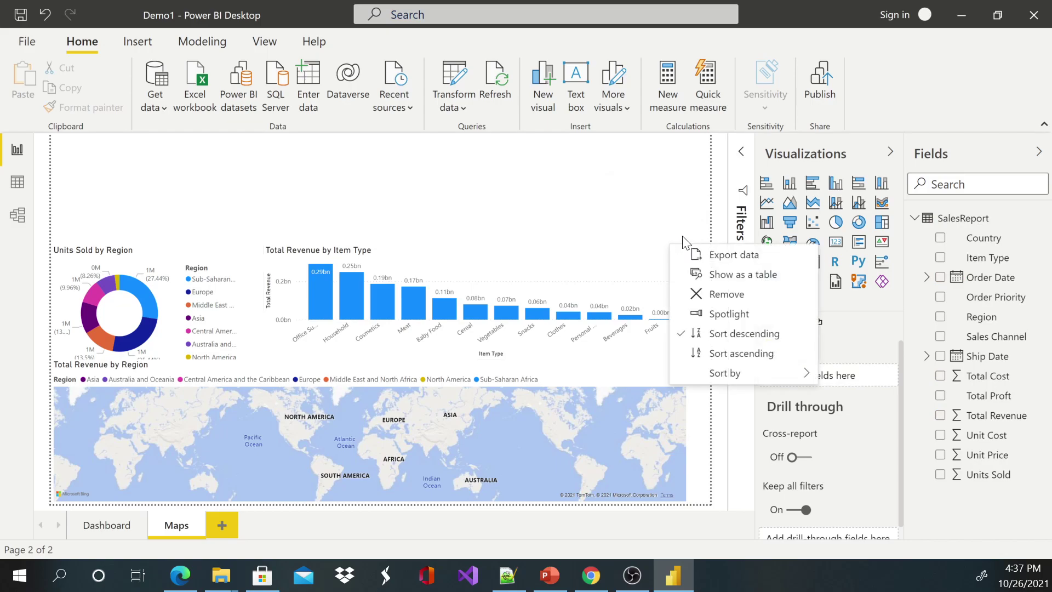
click(708, 296)
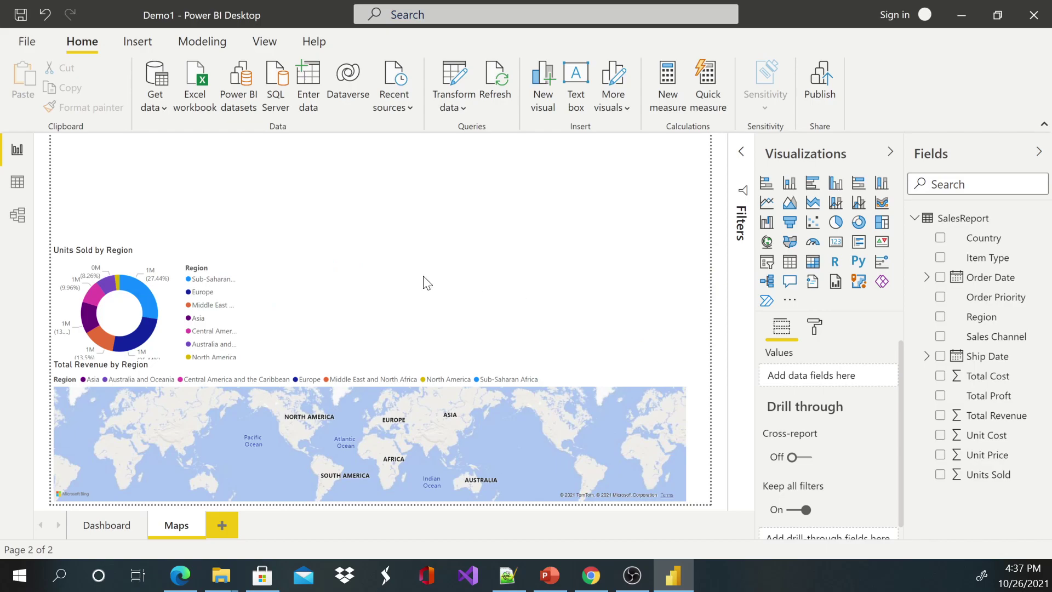
click(233, 239)
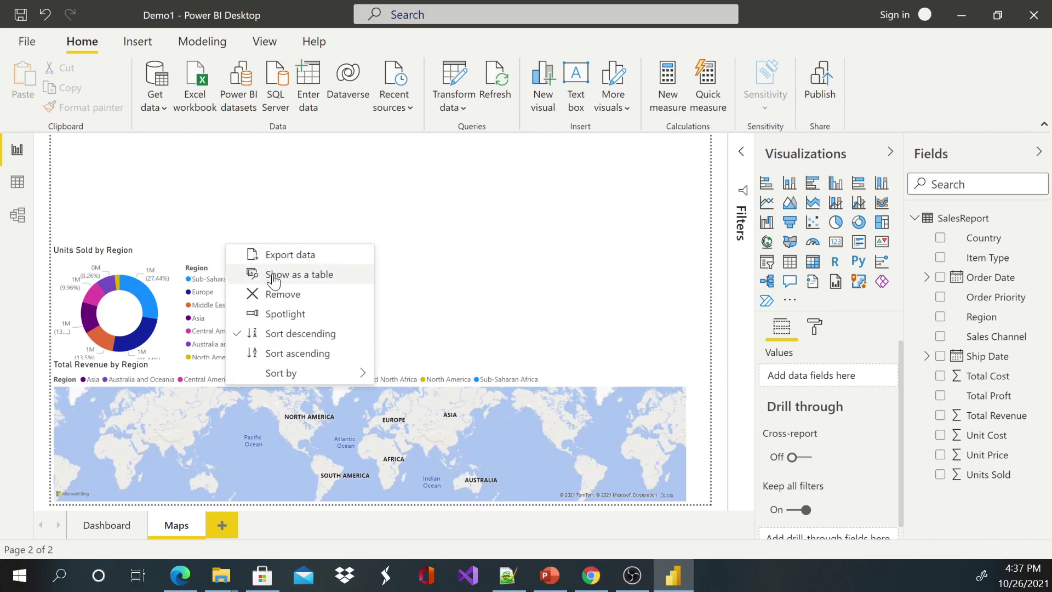
click(282, 296)
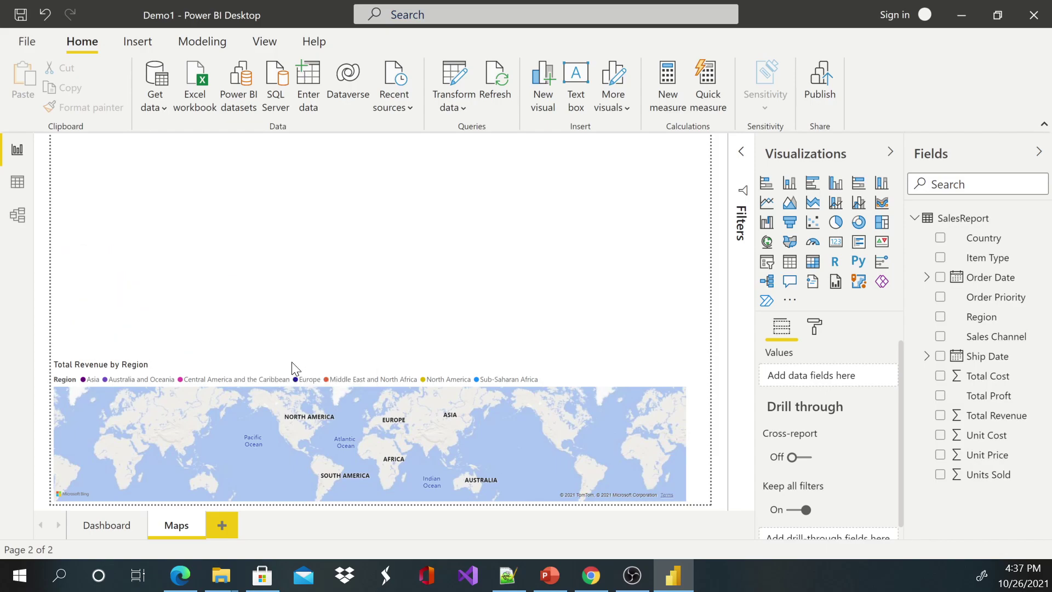
Drag the Total Revenue by Region map's top edge up to the canvas top.
click(285, 412)
drag(368, 360, 374, 158)
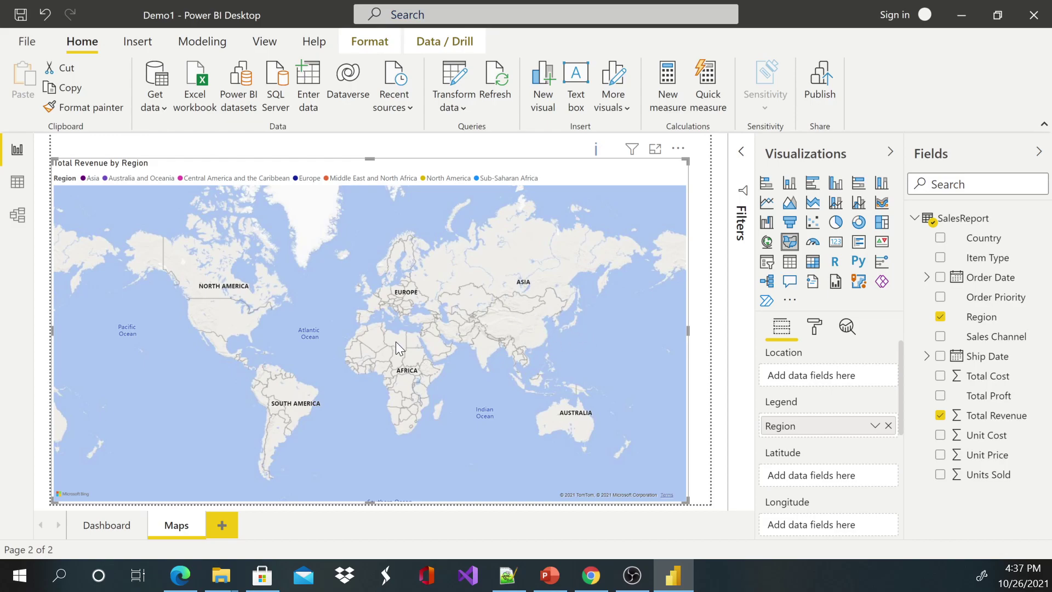
Add a new blank page and name it 'Details'.
click(222, 526)
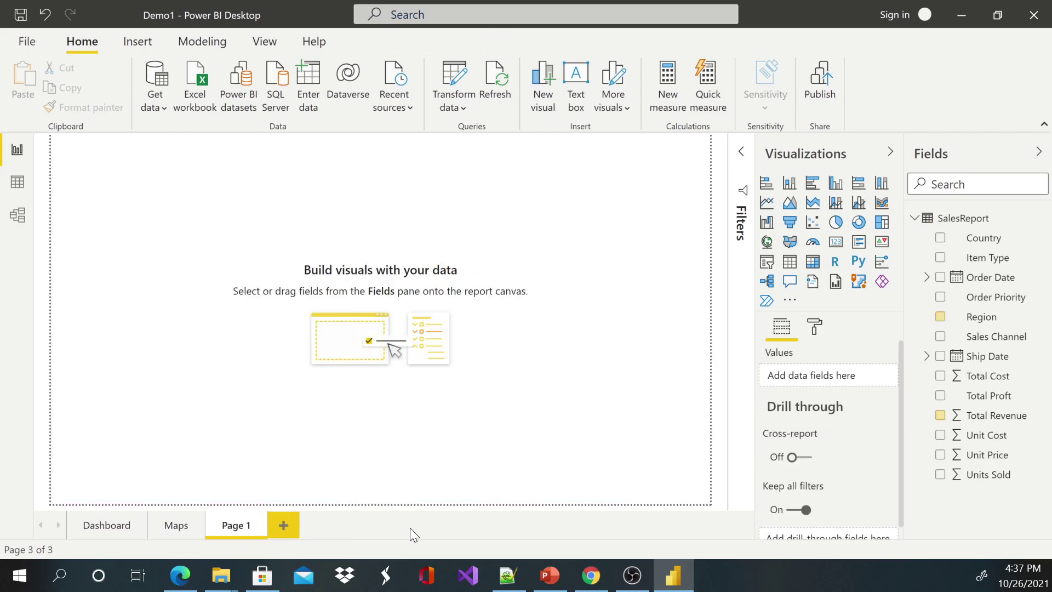
right_click(248, 526)
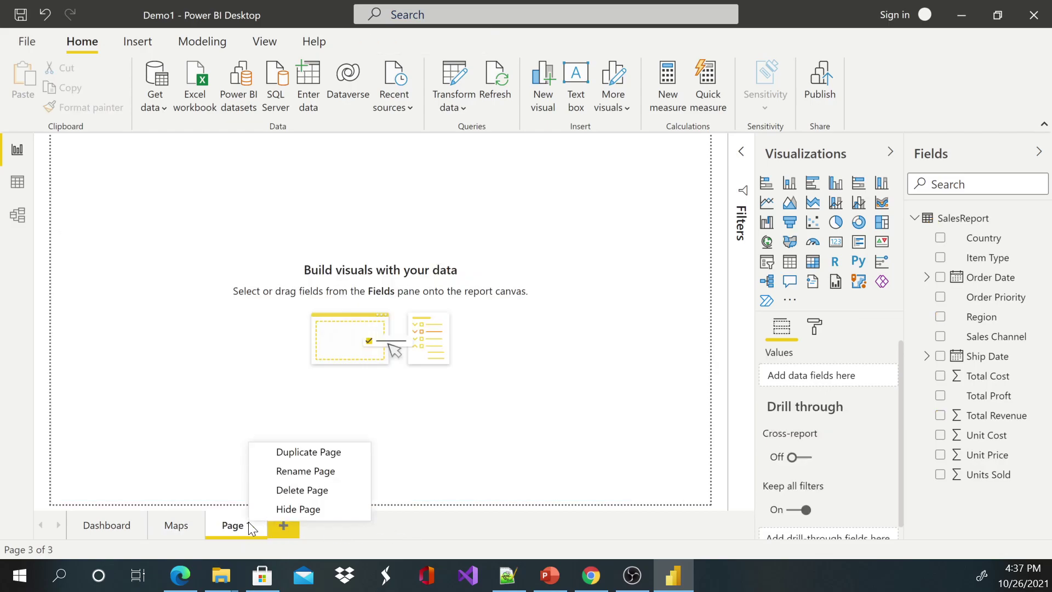
click(301, 471)
text(Details)
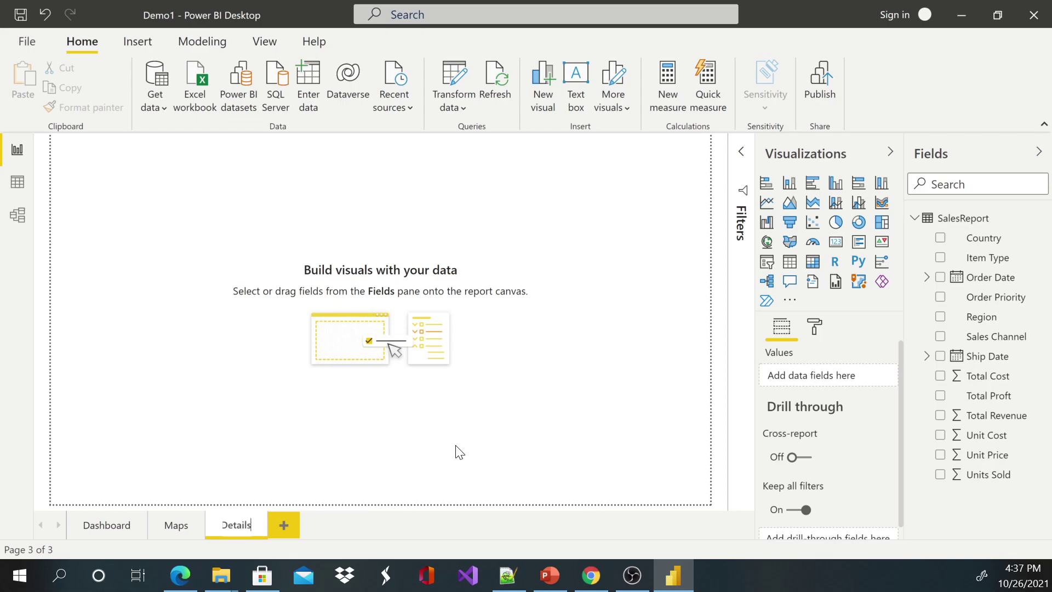
click(426, 450)
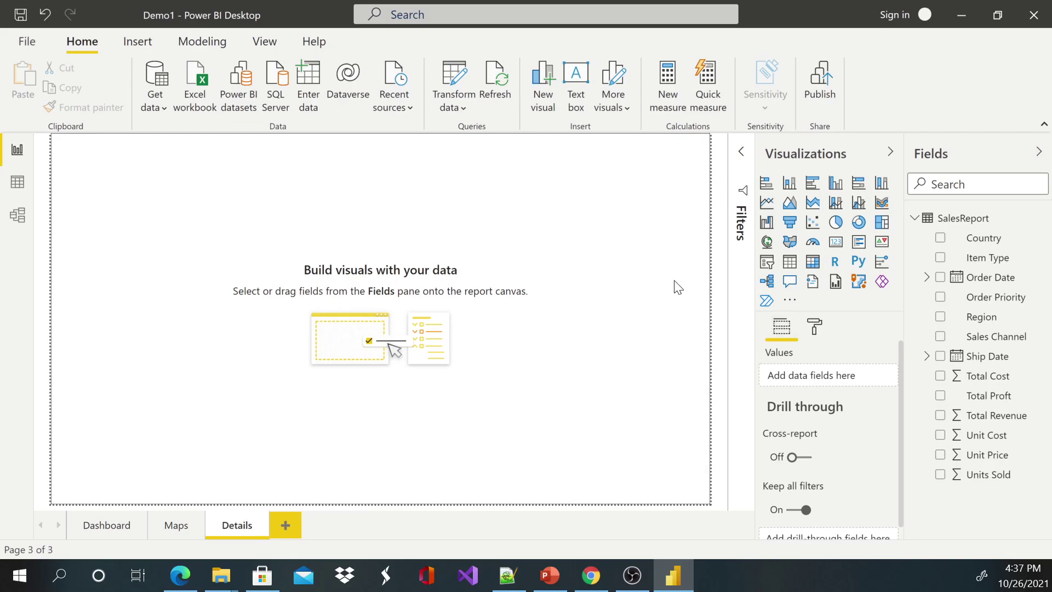
Add a table of Region, Country, Item Type, Total Cost and Total Revenue, then enlarge it.
click(789, 261)
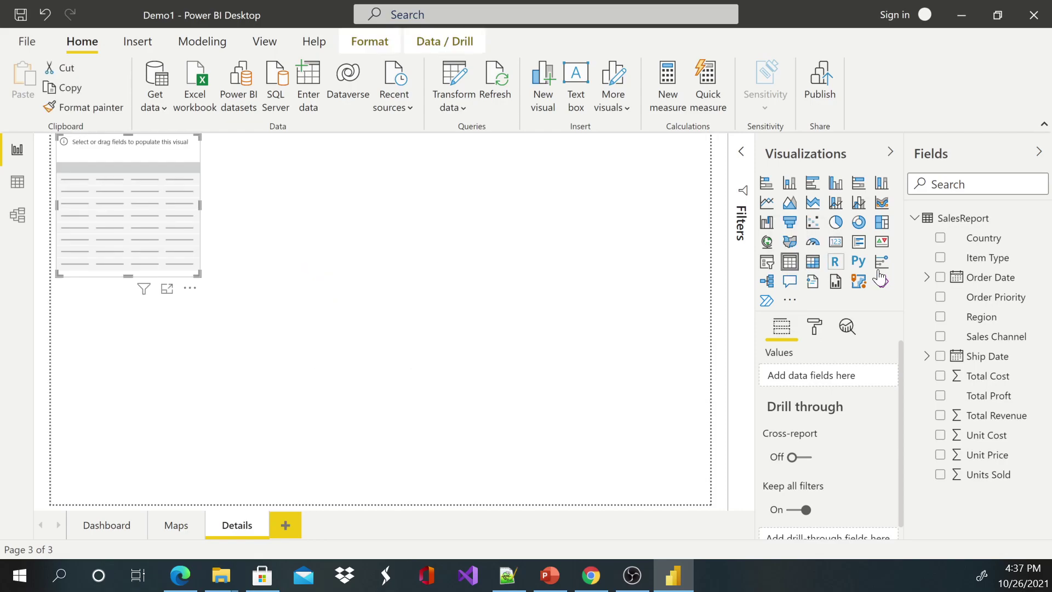
click(939, 317)
click(940, 239)
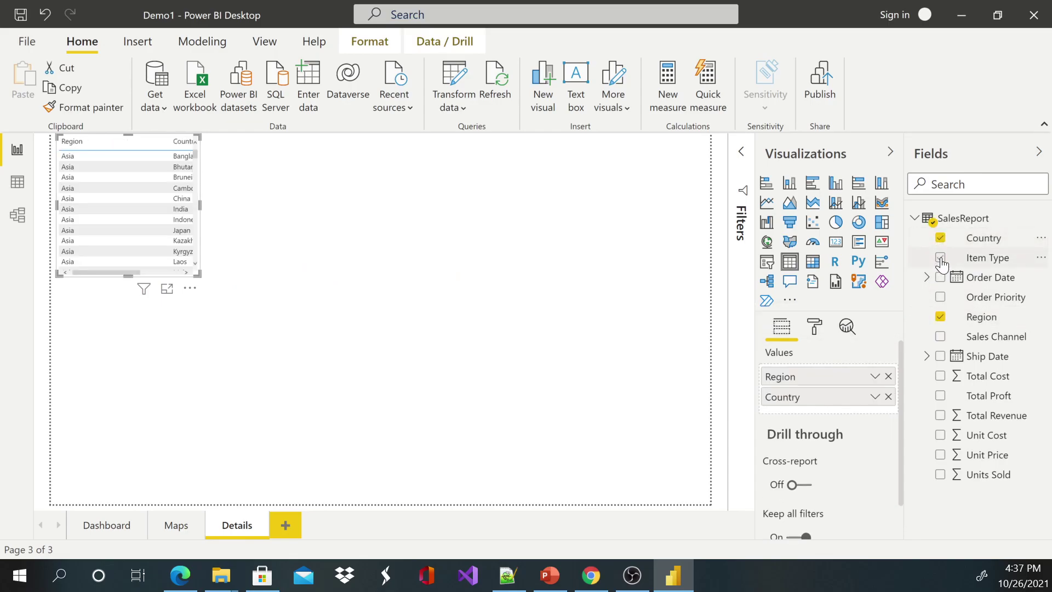
click(940, 258)
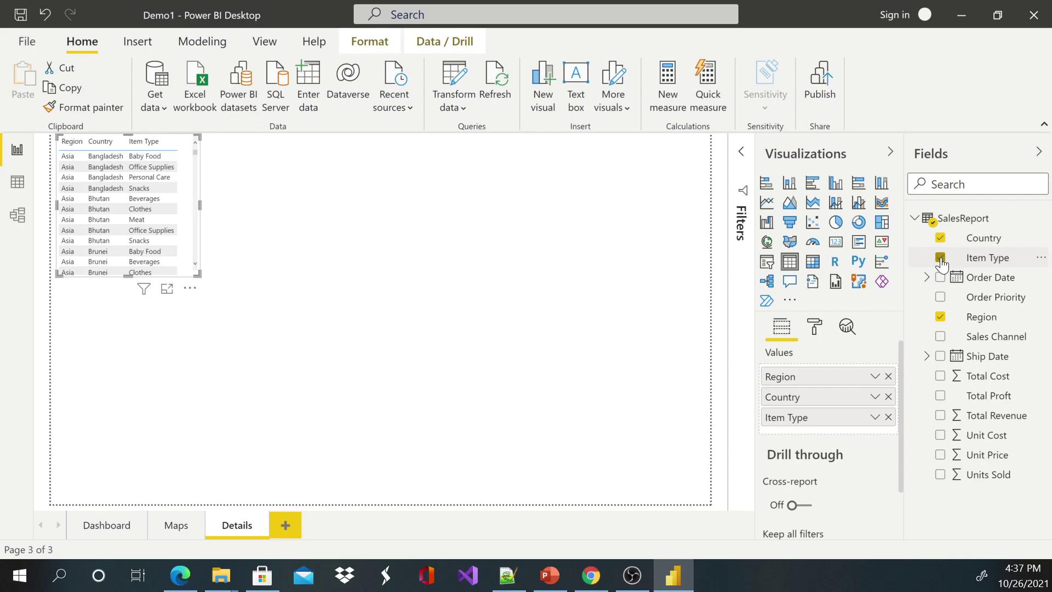
click(940, 376)
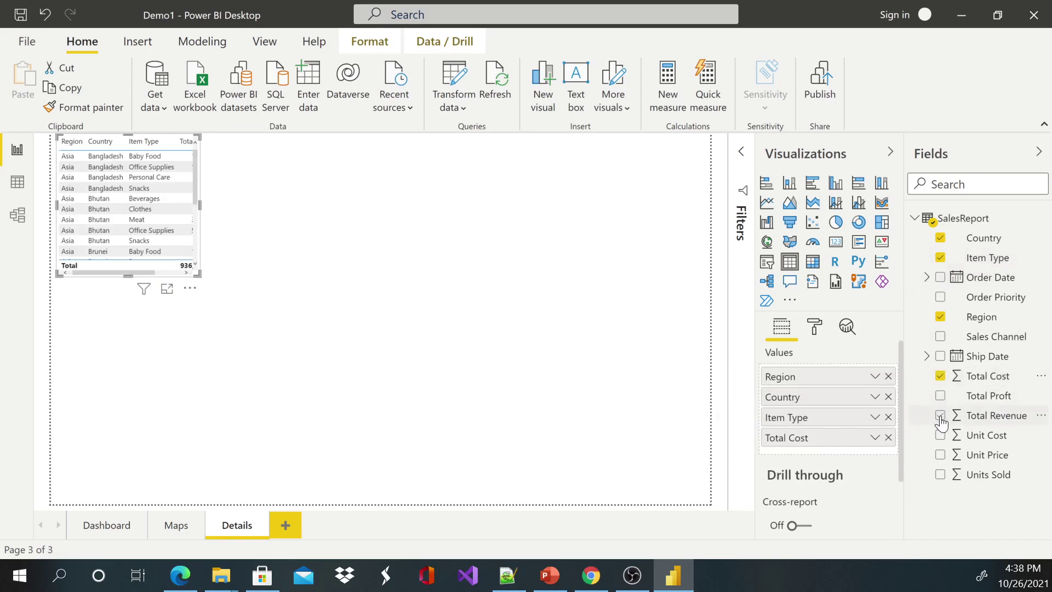
click(940, 417)
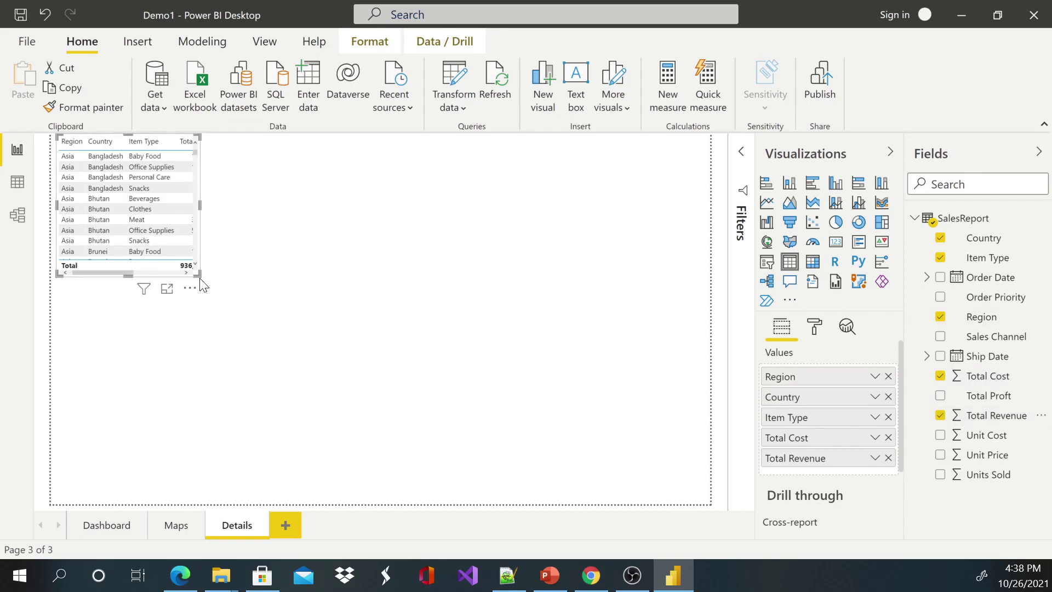
drag(199, 275, 307, 430)
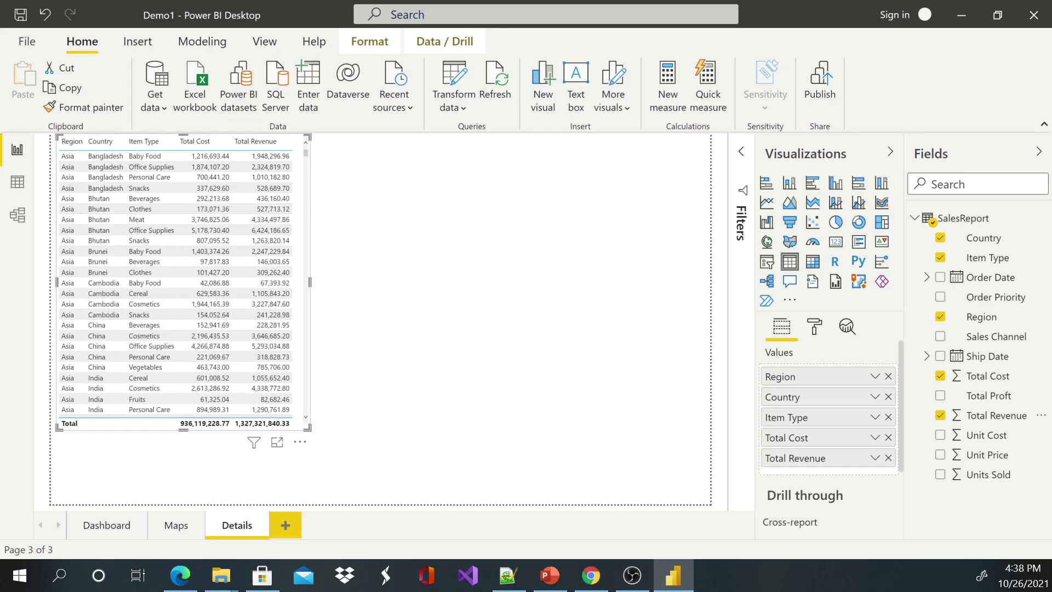
key(Escape)
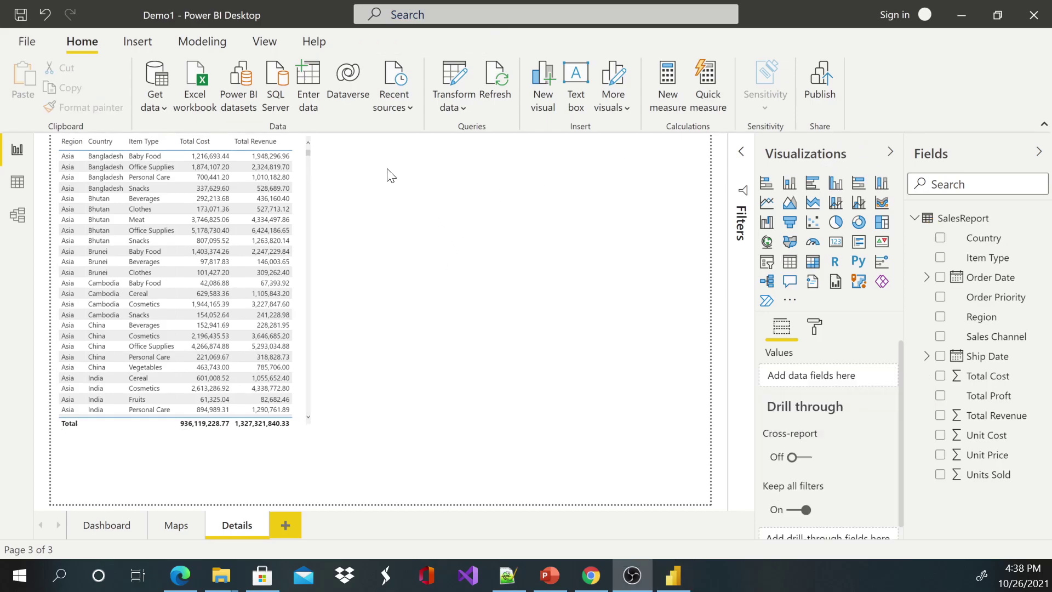
click(105, 527)
click(175, 526)
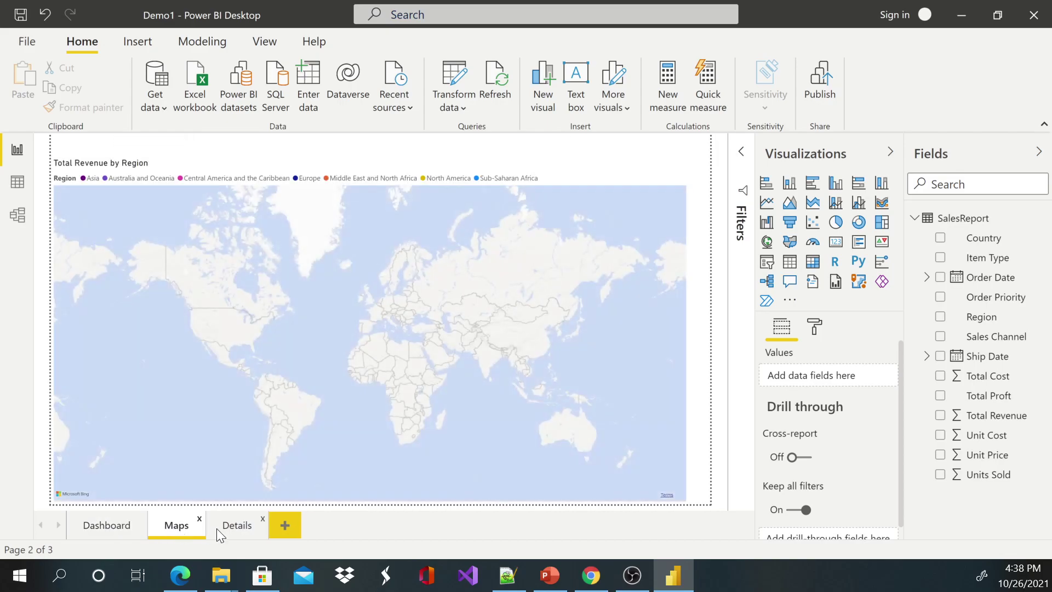
click(234, 527)
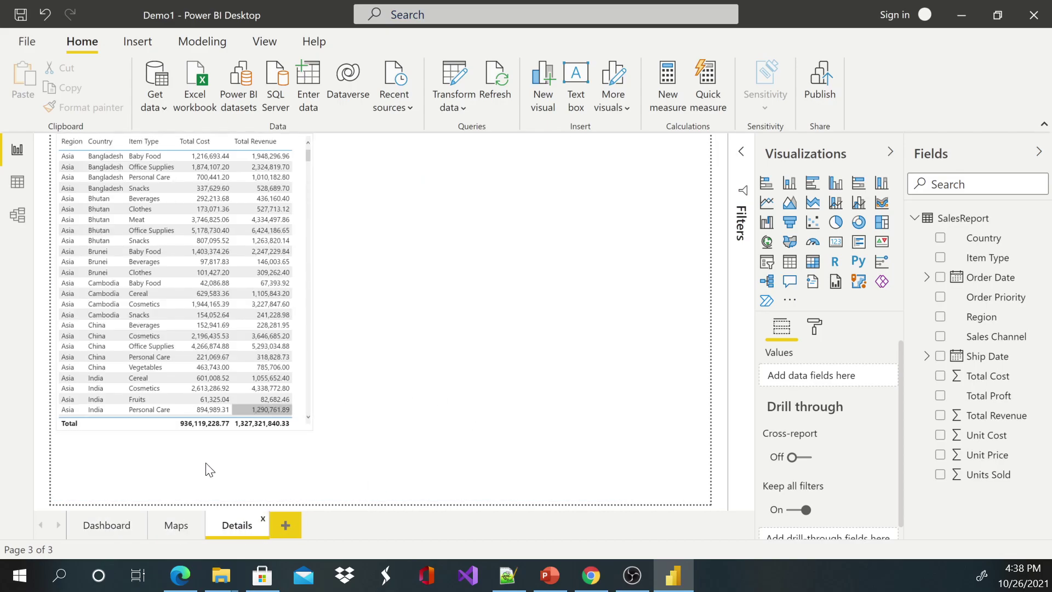
click(169, 527)
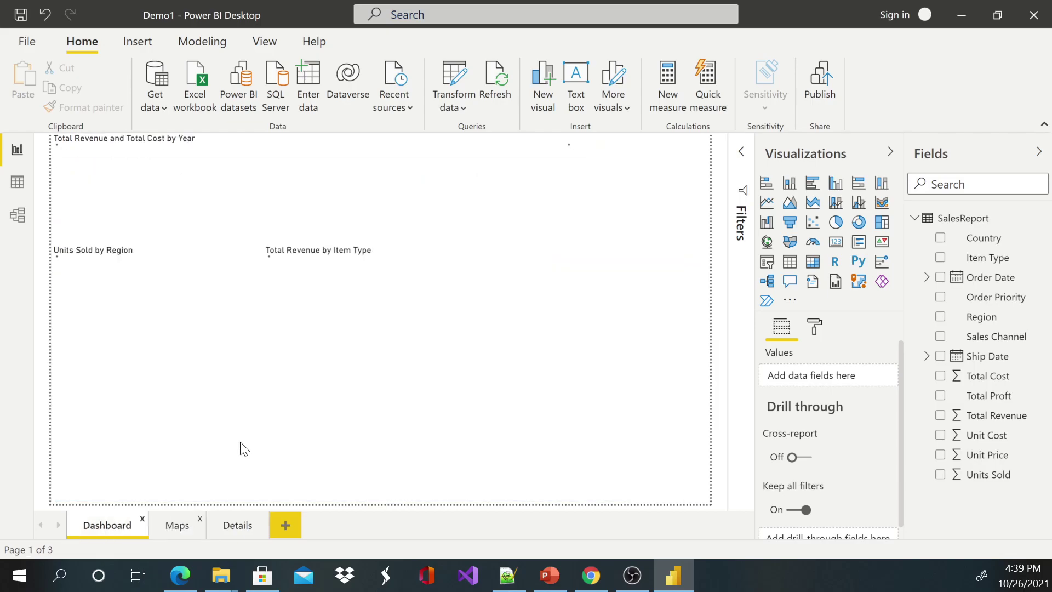
click(241, 527)
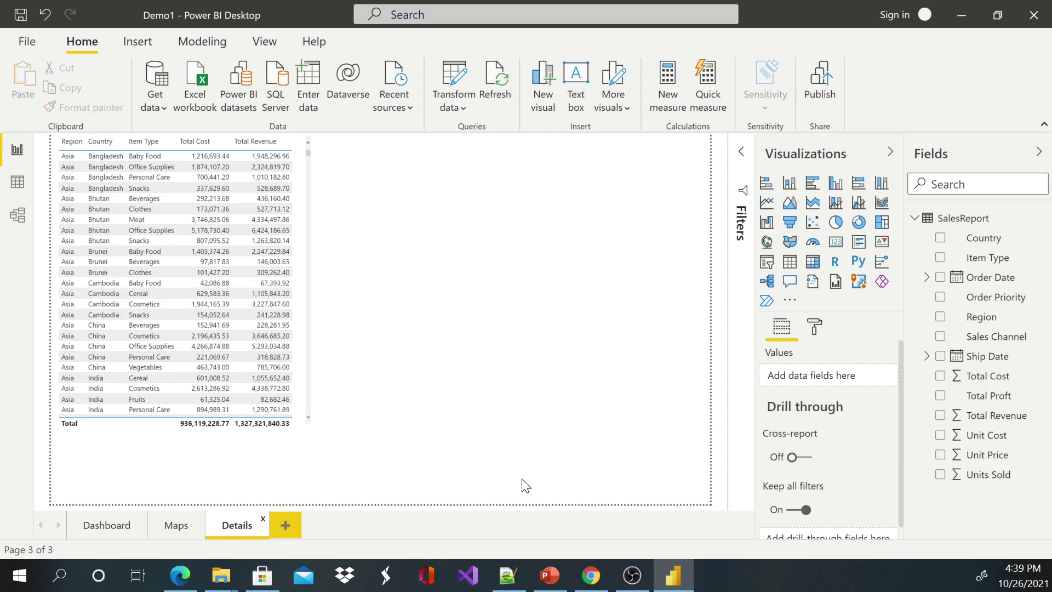
Switch back to the PowerPoint presentation.
click(550, 576)
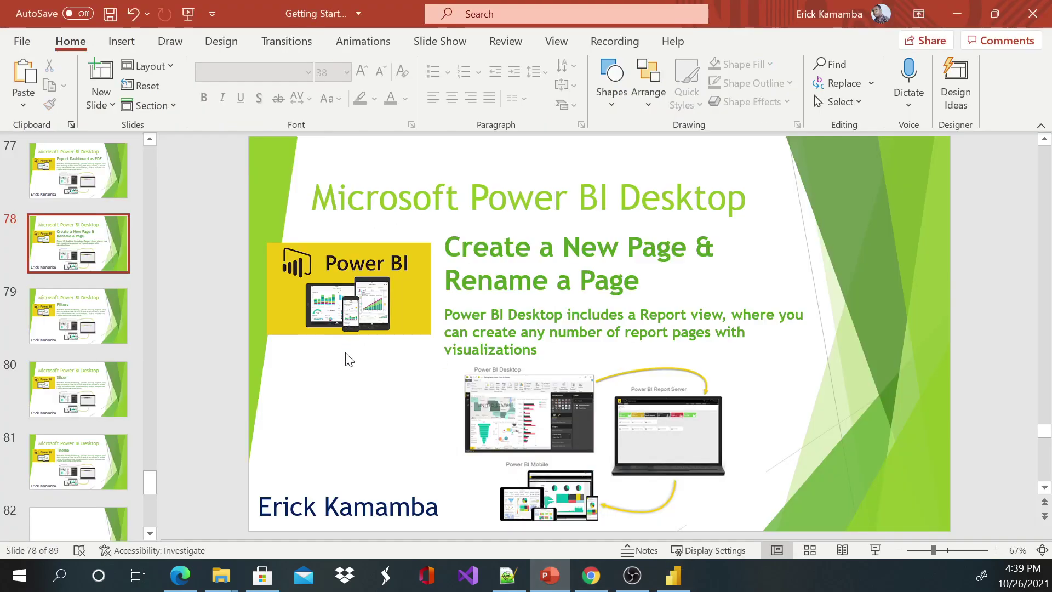